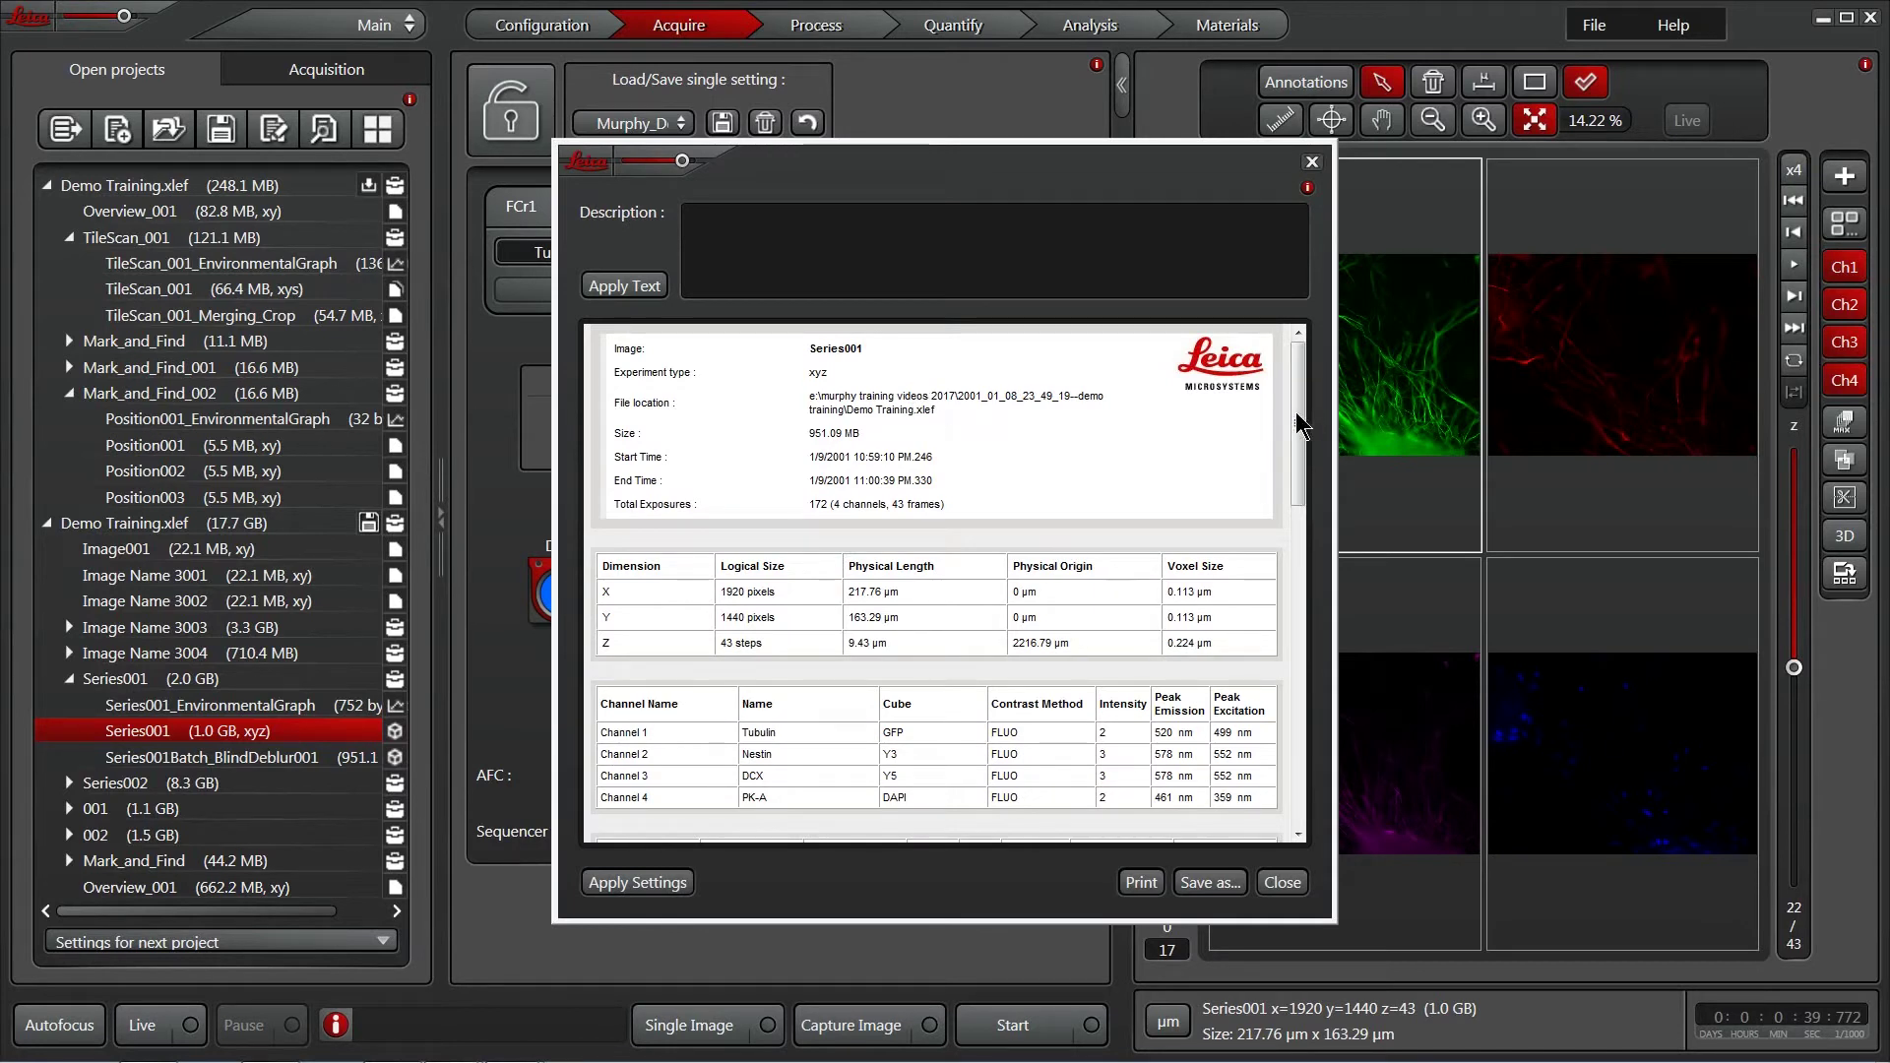
pyautogui.moveTo(1297, 423); pyautogui.dragTo(1287, 768)
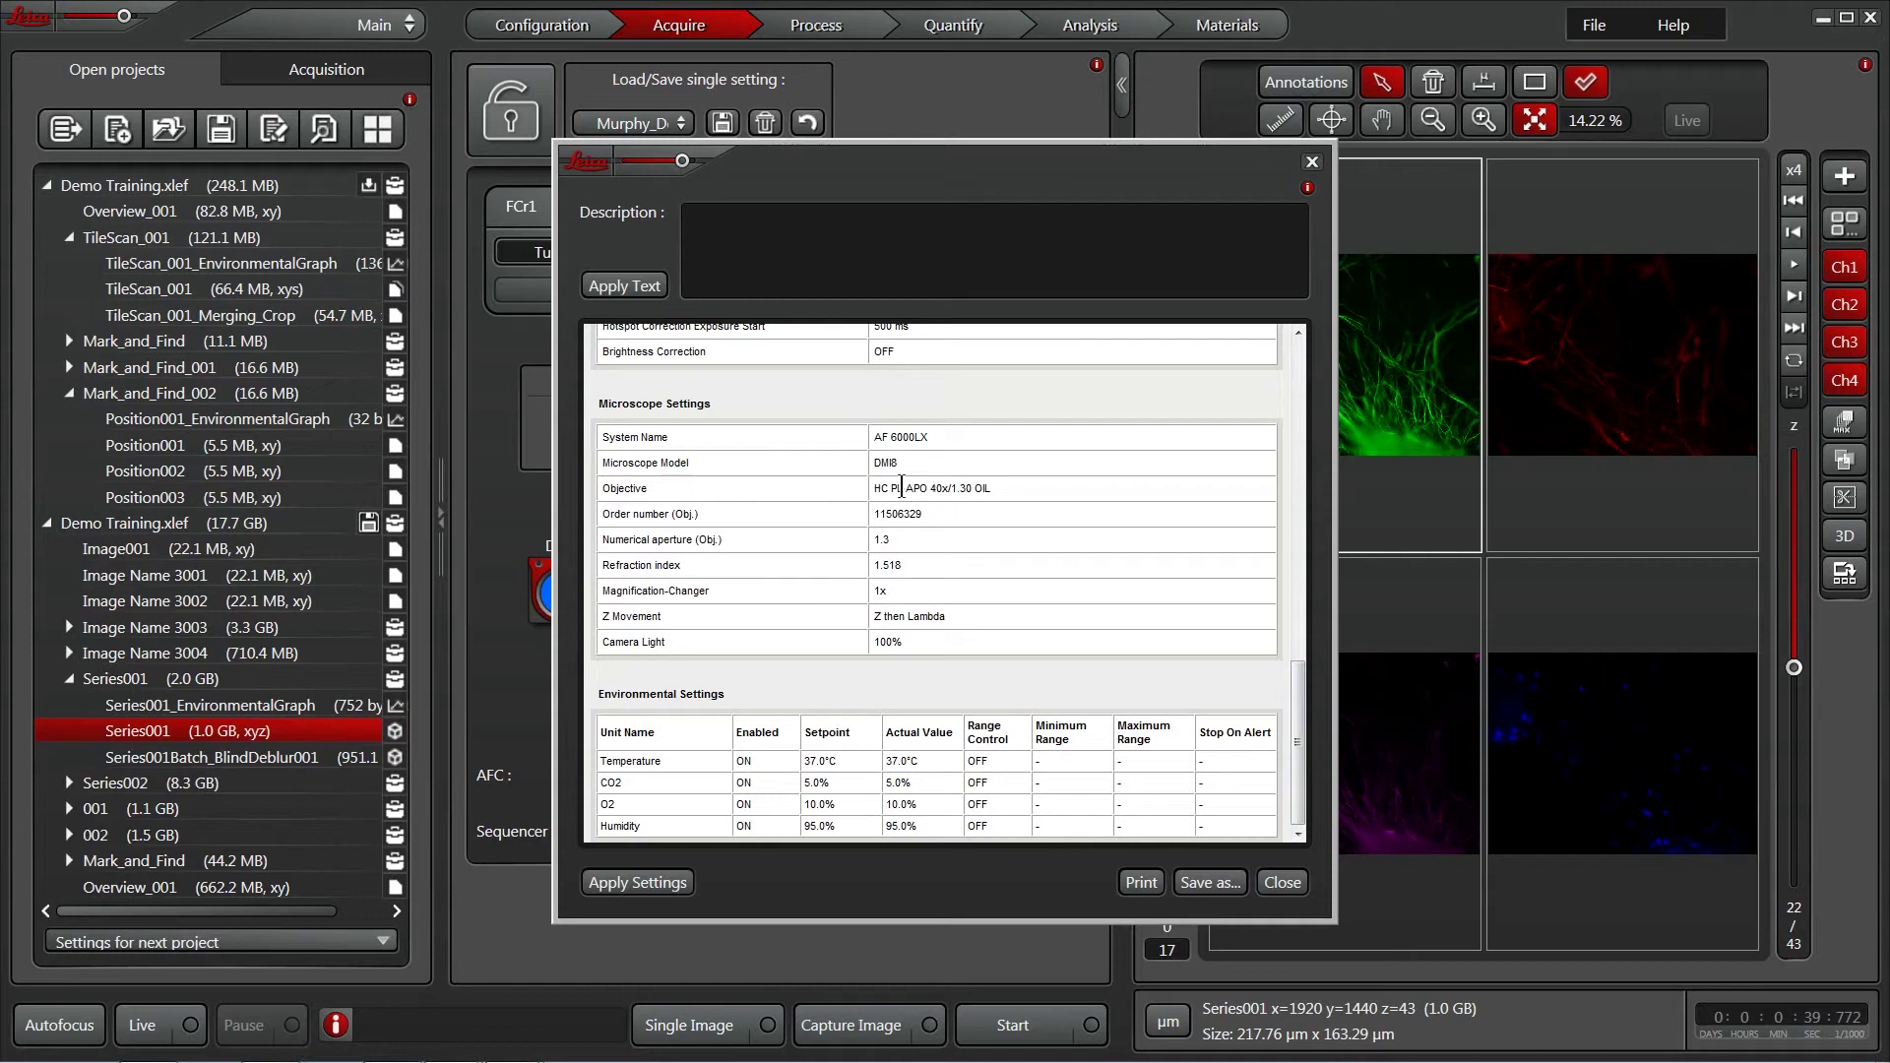
pyautogui.moveTo(1301, 742); pyautogui.dragTo(1299, 746)
pyautogui.moveTo(1300, 764); pyautogui.dragTo(1355, 523)
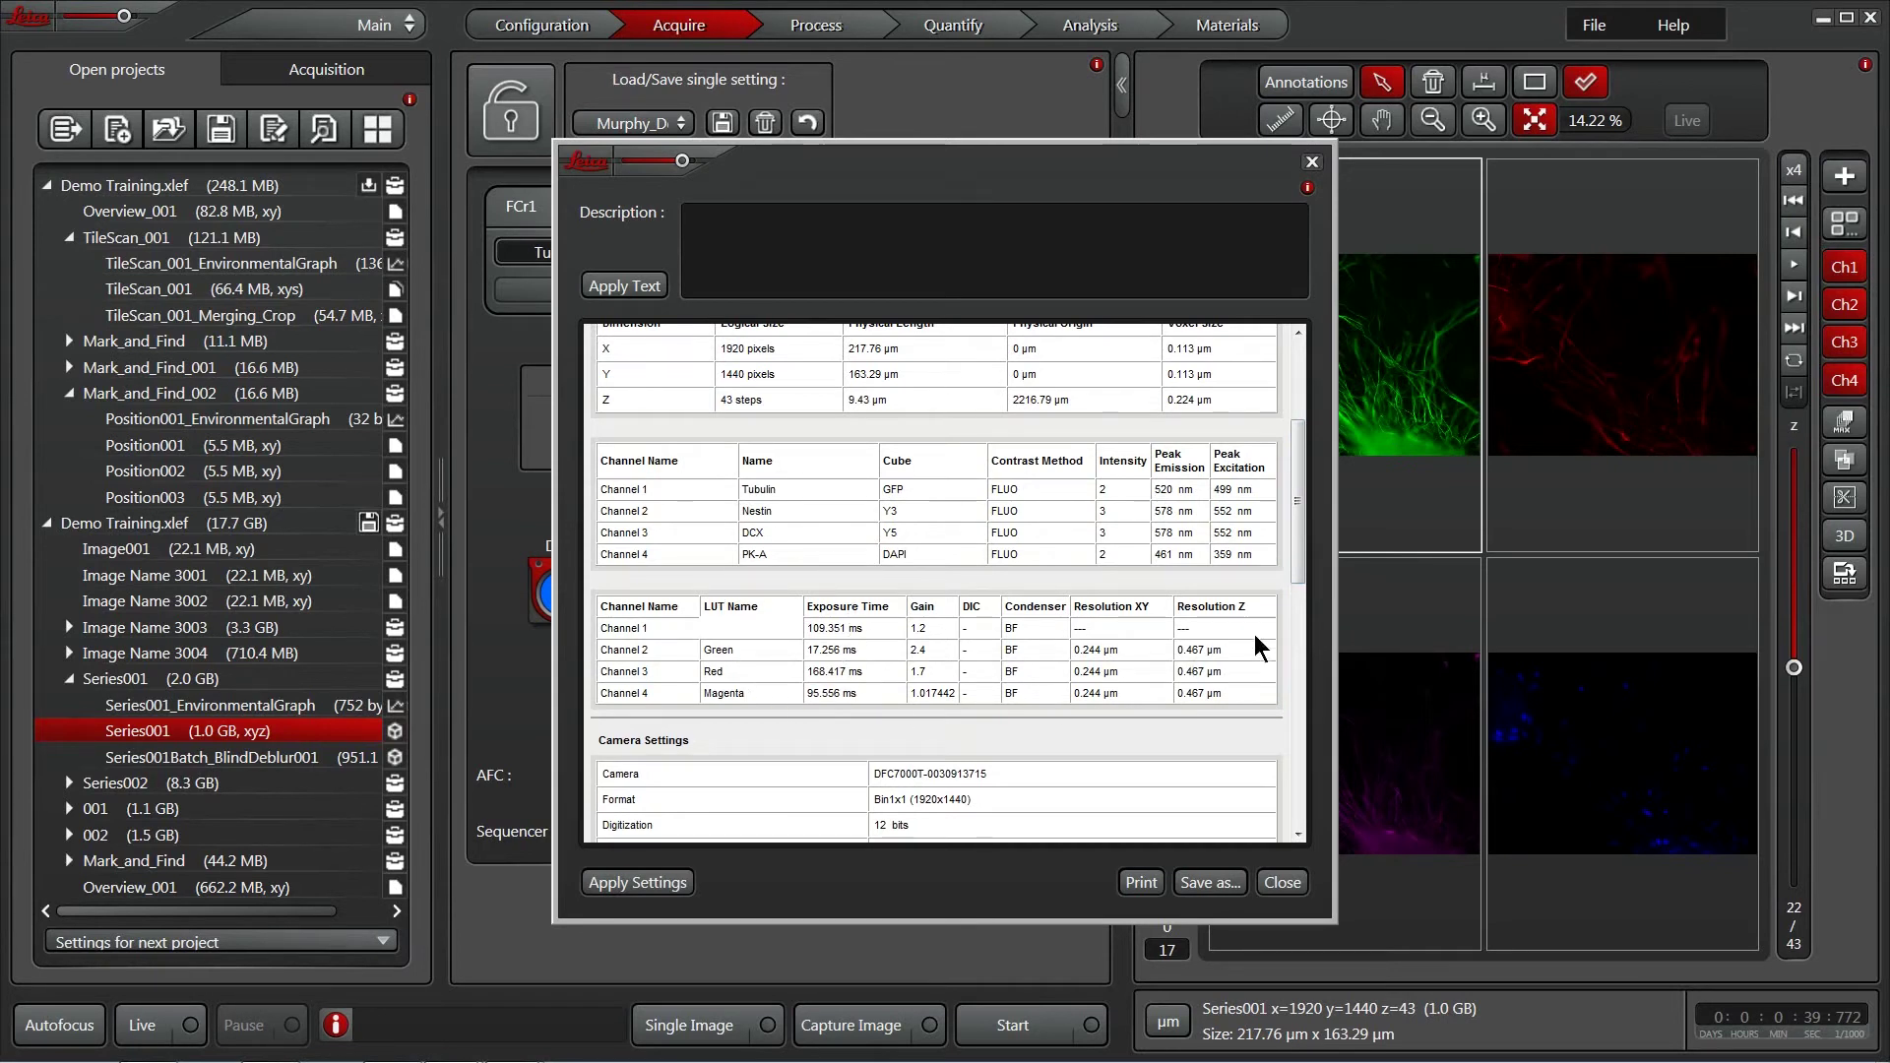
pyautogui.moveTo(1302, 576)
pyautogui.mouseDown()
pyautogui.moveTo(1320, 524)
pyautogui.moveTo(1303, 491)
pyautogui.mouseUp()
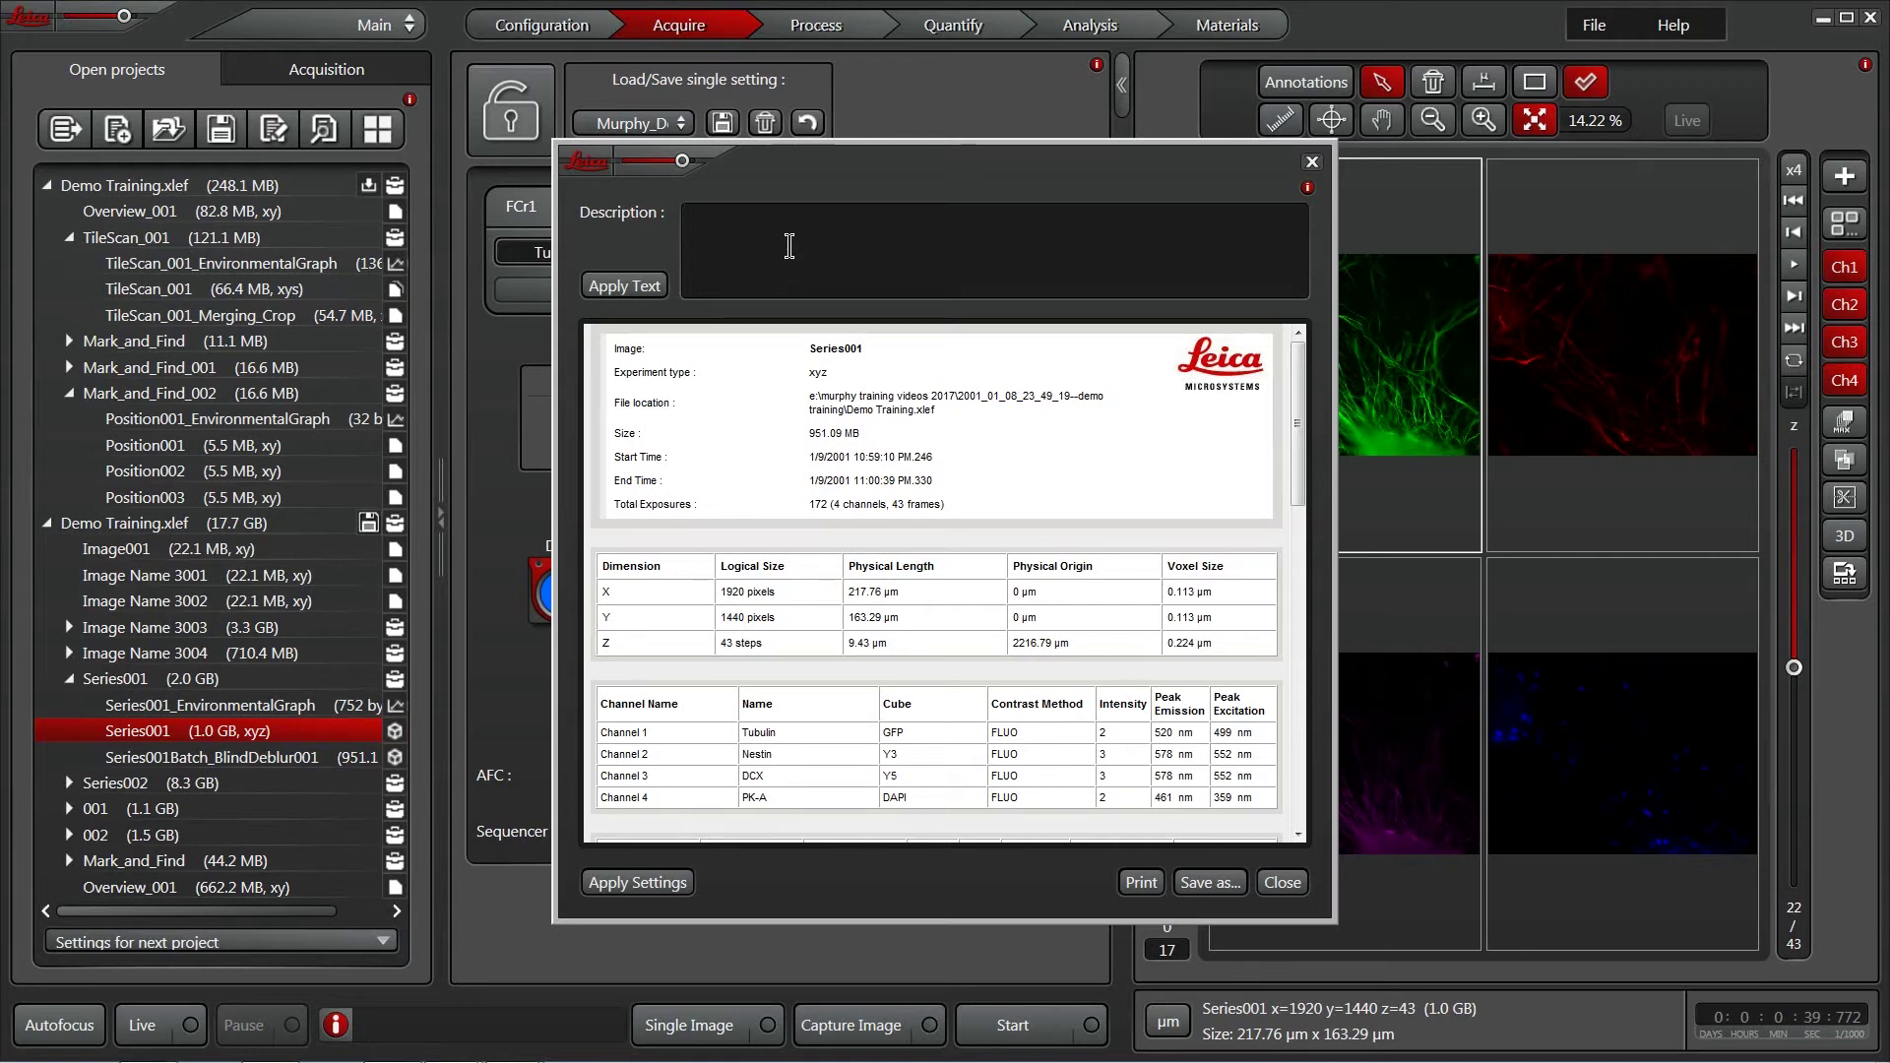
pyautogui.write('TR')
pyautogui.write('s is the winner!!')
# - Apply 'This is the winner!!' to Series001's report, then select the description text to clear it
pyautogui.click(628, 284)
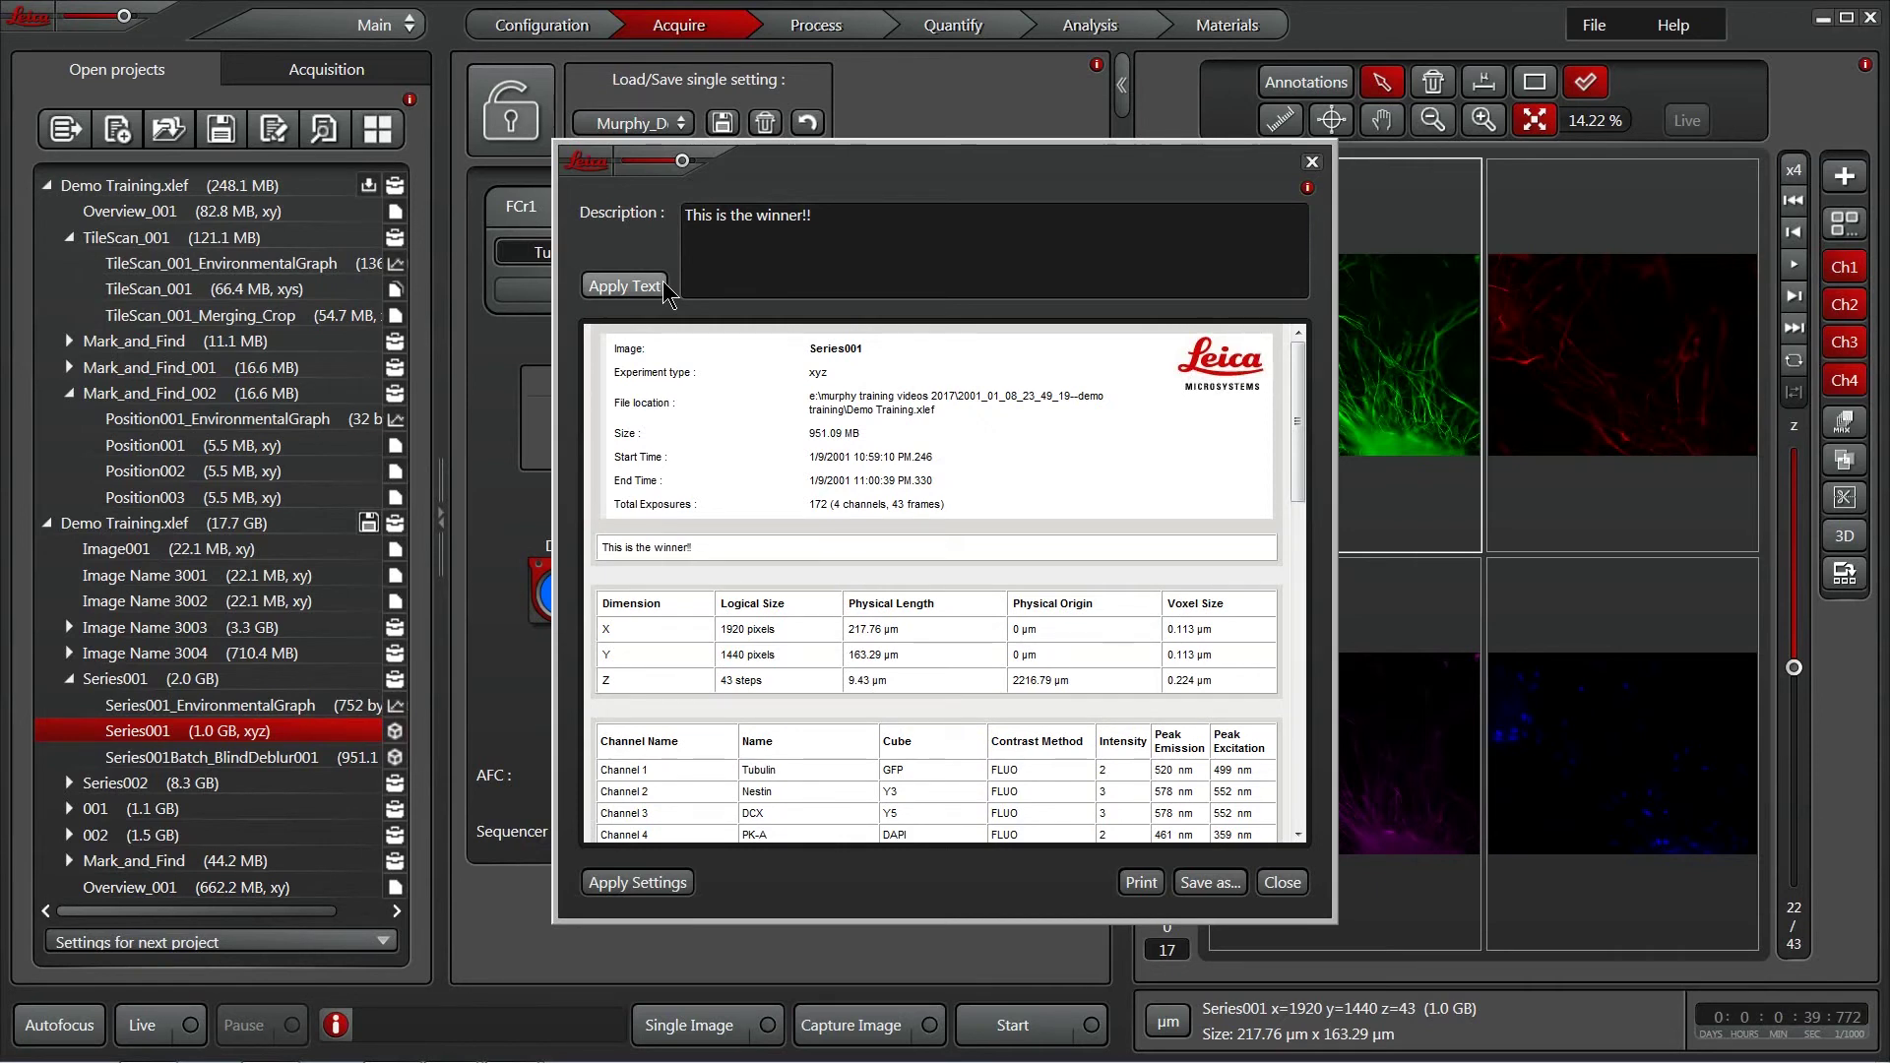
pyautogui.moveTo(836, 221); pyautogui.dragTo(650, 220)
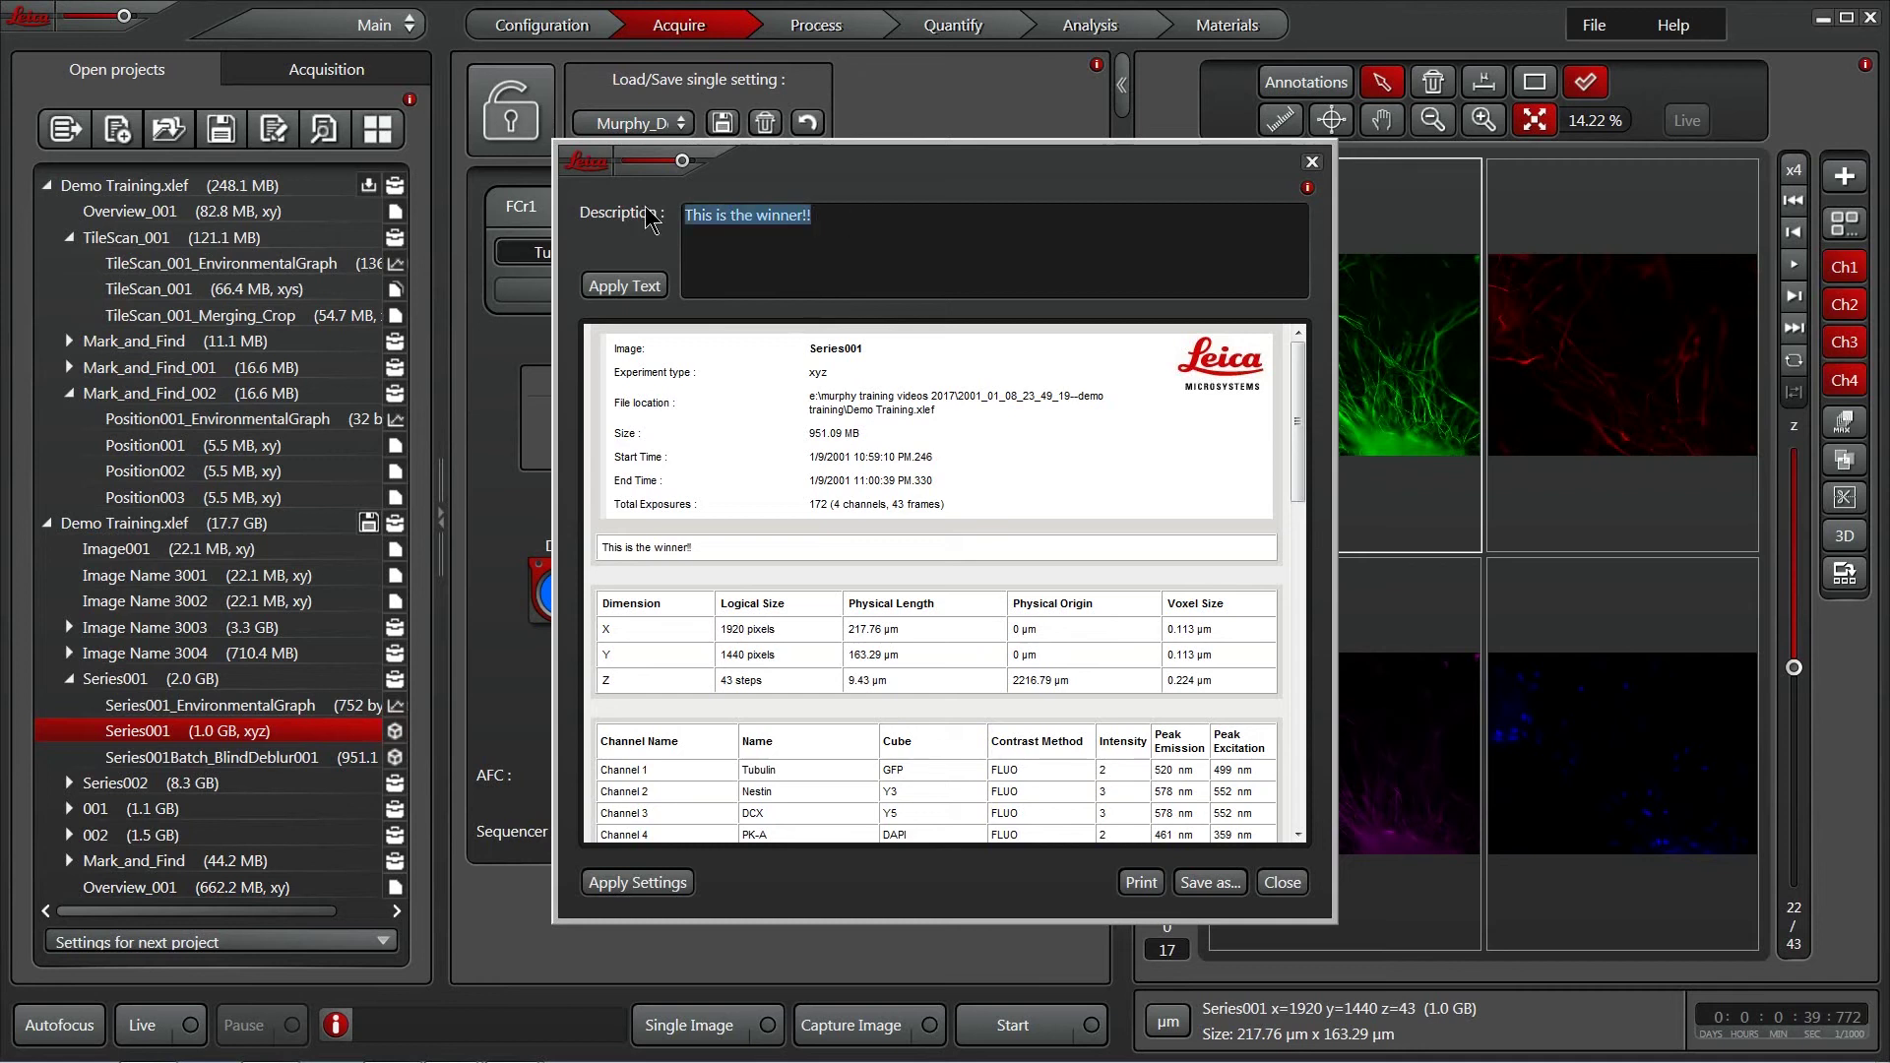
pyautogui.press('BackSpace')
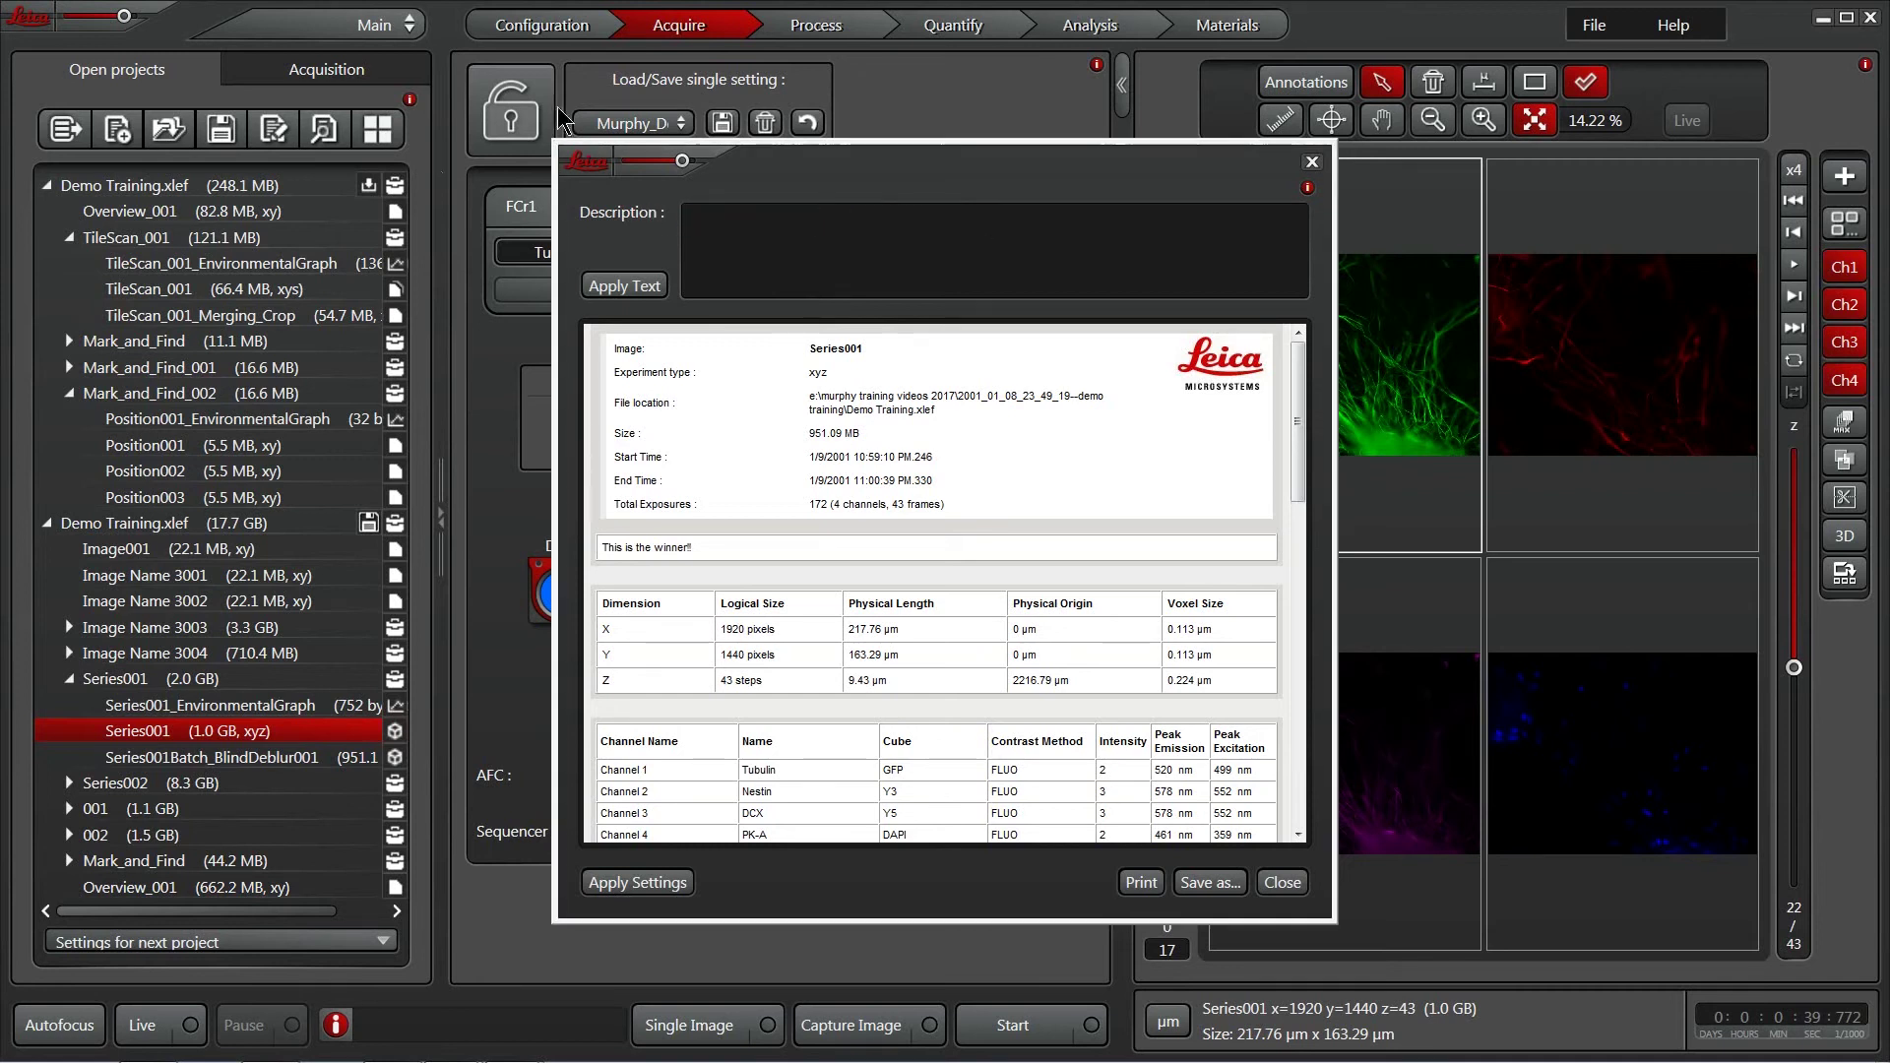